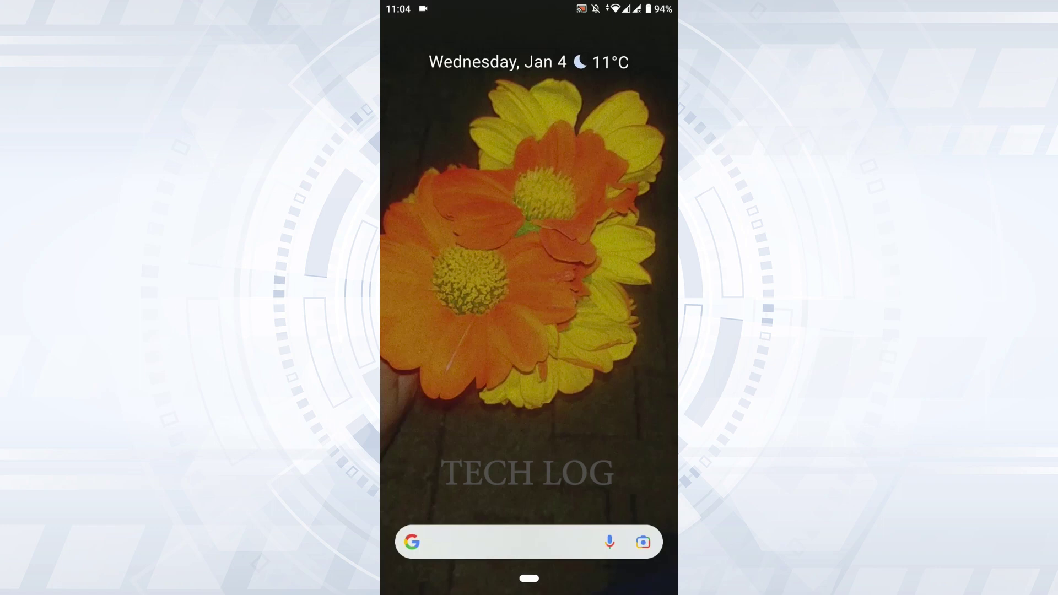
Reveal the app dock from the home screen and launch Facebook to its news feed
left_click_drag(529, 579, 529, 372)
left_click(421, 524)
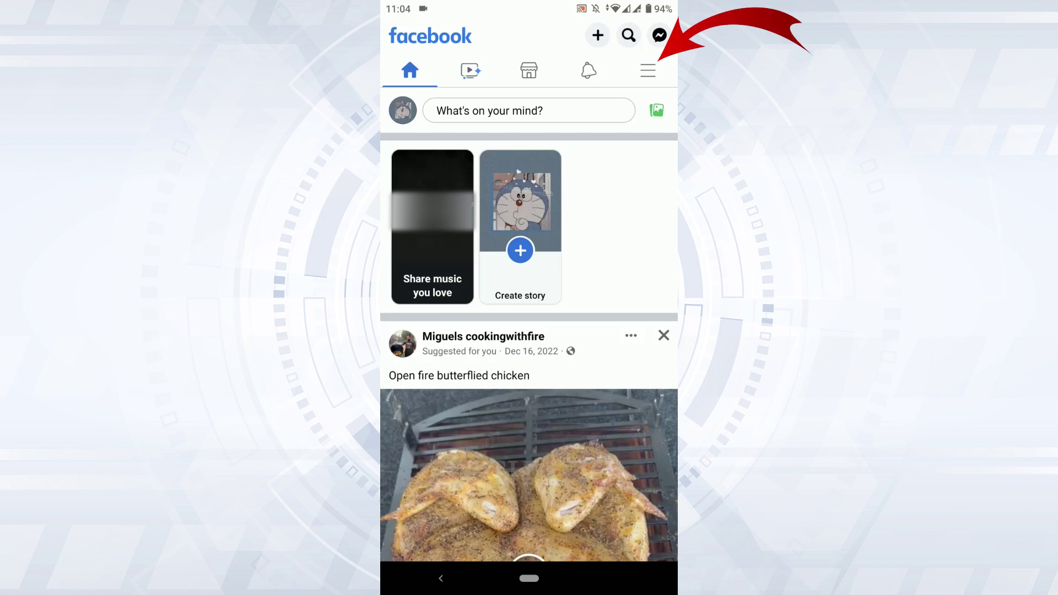
Go from the Facebook main menu through Settings & privacy to the full Settings page
left_click(647, 70)
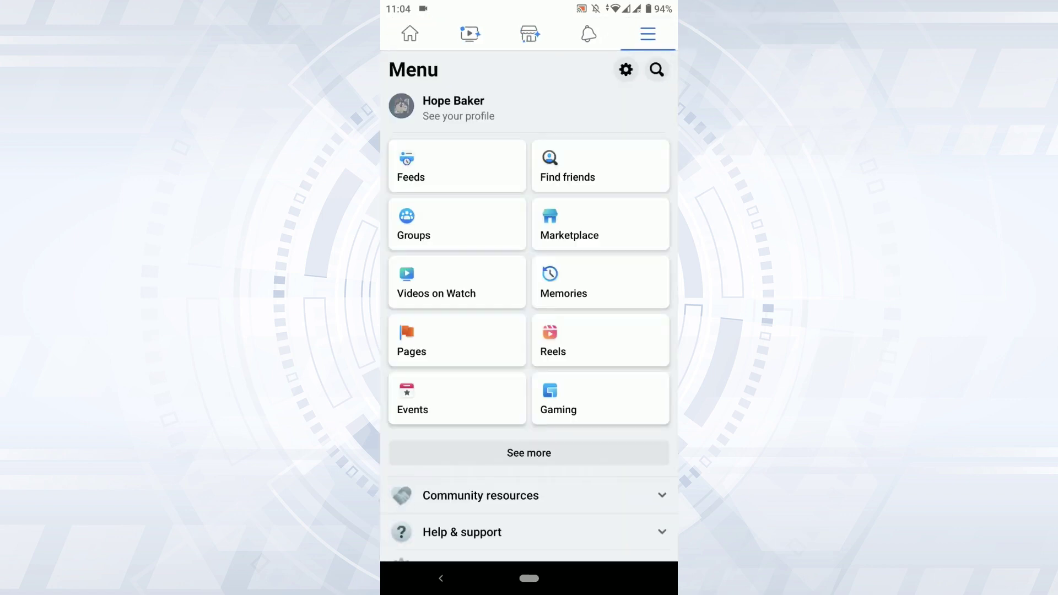
scroll(530, 330, "down", 1)
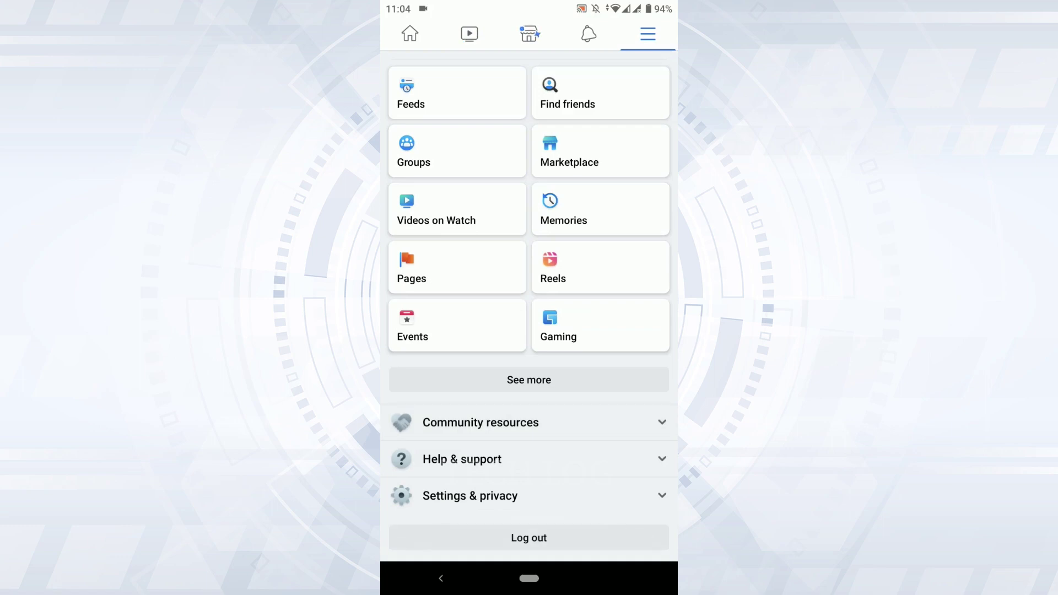
left_click(469, 495)
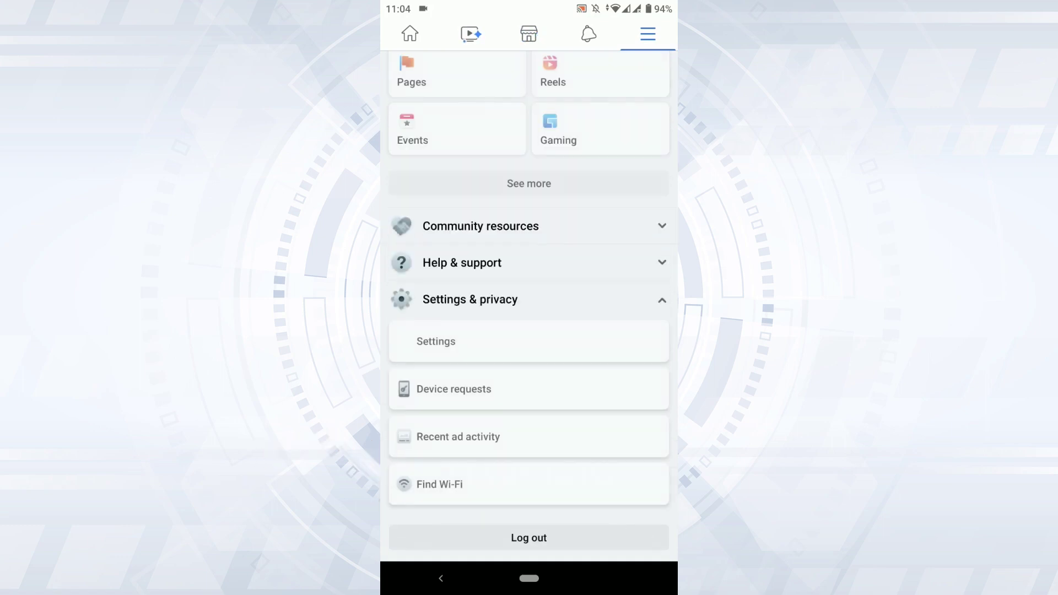
left_click(436, 342)
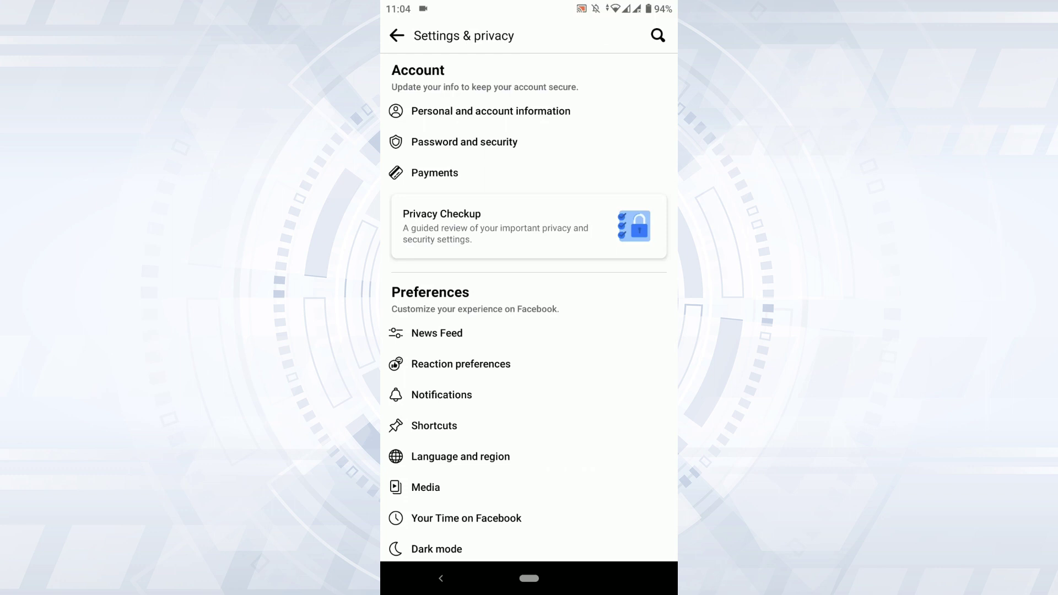
scroll(529, 306, "down", 3)
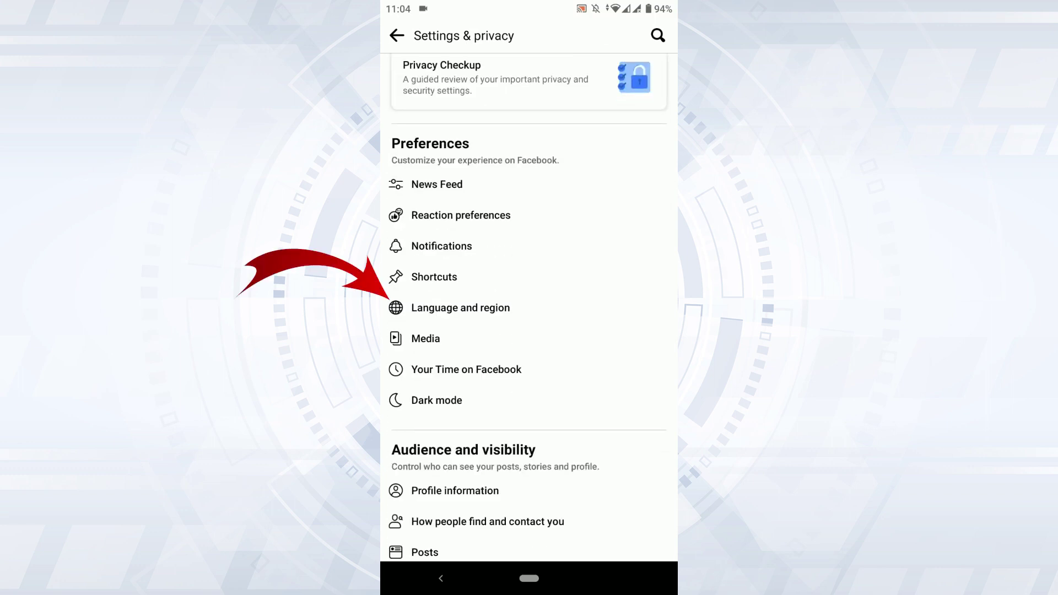
Open 'Language and region' under Preferences to see app language and translation options
left_click(461, 308)
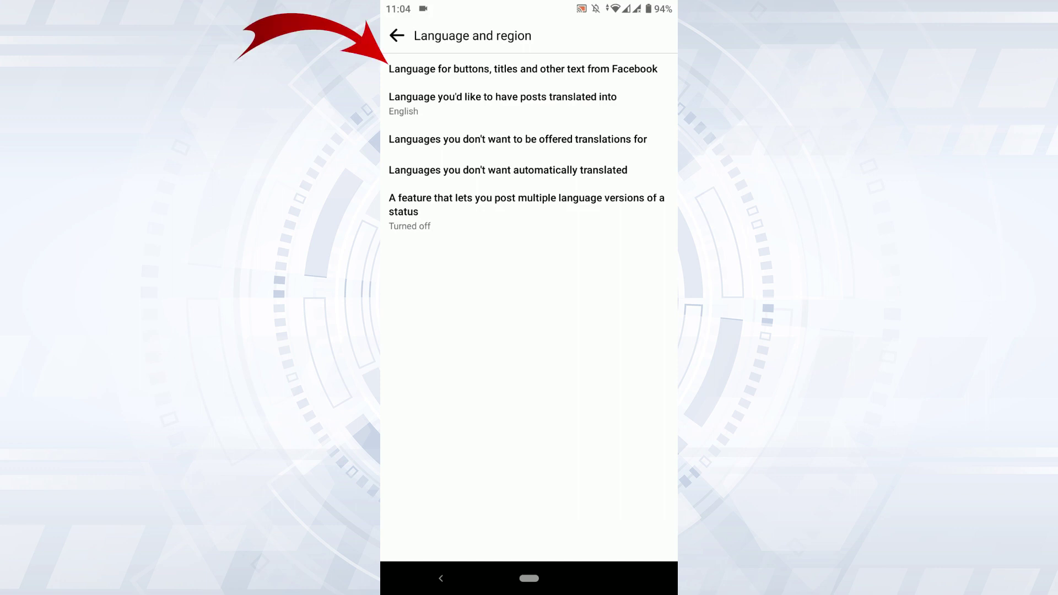
left_click(523, 68)
scroll(529, 307, "down", 3)
scroll(529, 307, "down", 10)
scroll(529, 307, "up", 10)
scroll(529, 307, "up", 5)
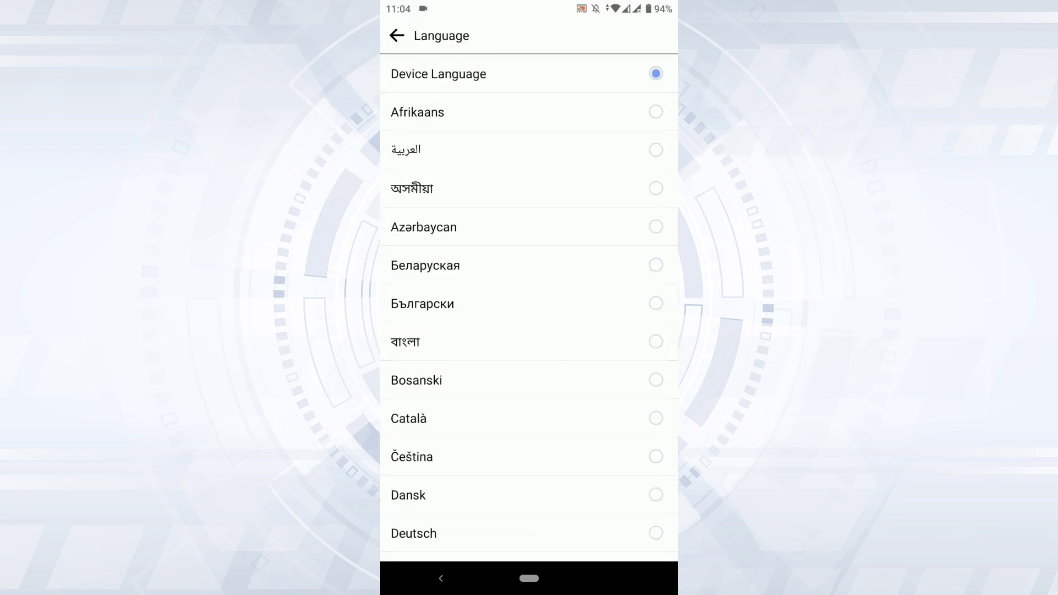
left_click(396, 36)
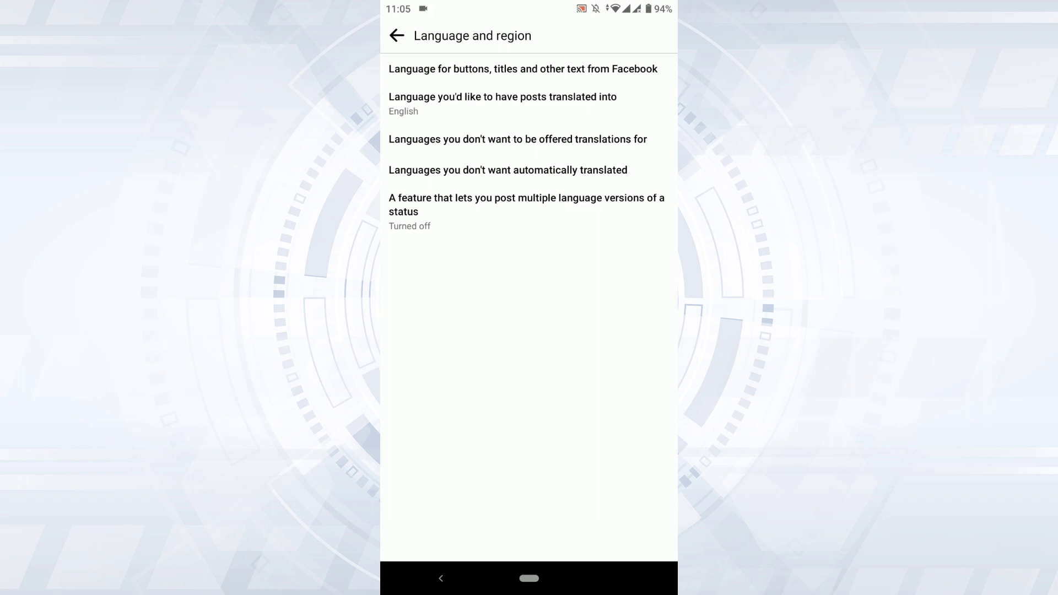
left_click(502, 104)
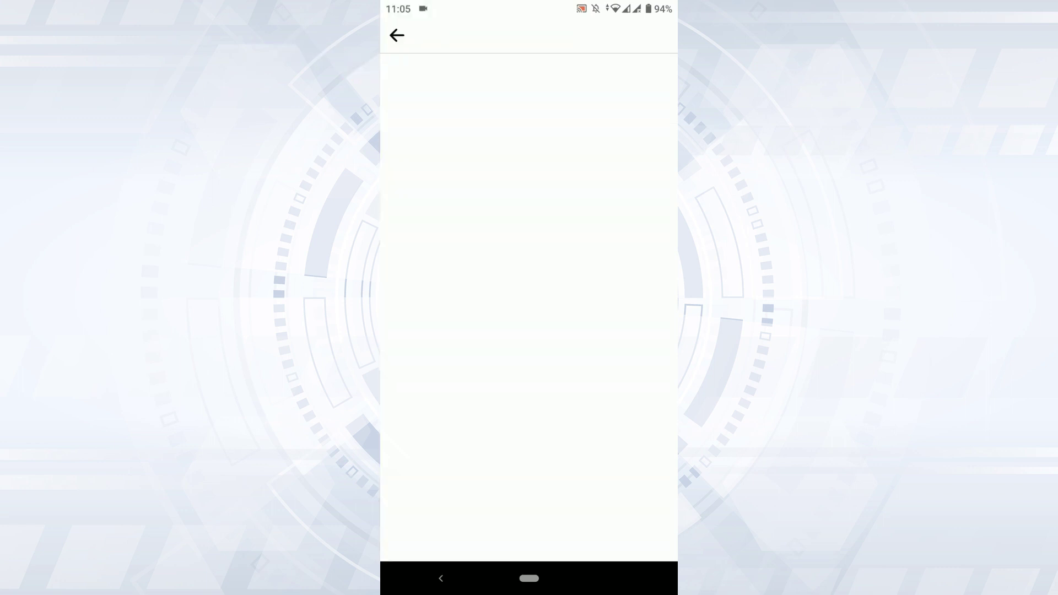
scroll(529, 306, "down", 5)
scroll(530, 305, "down", 4)
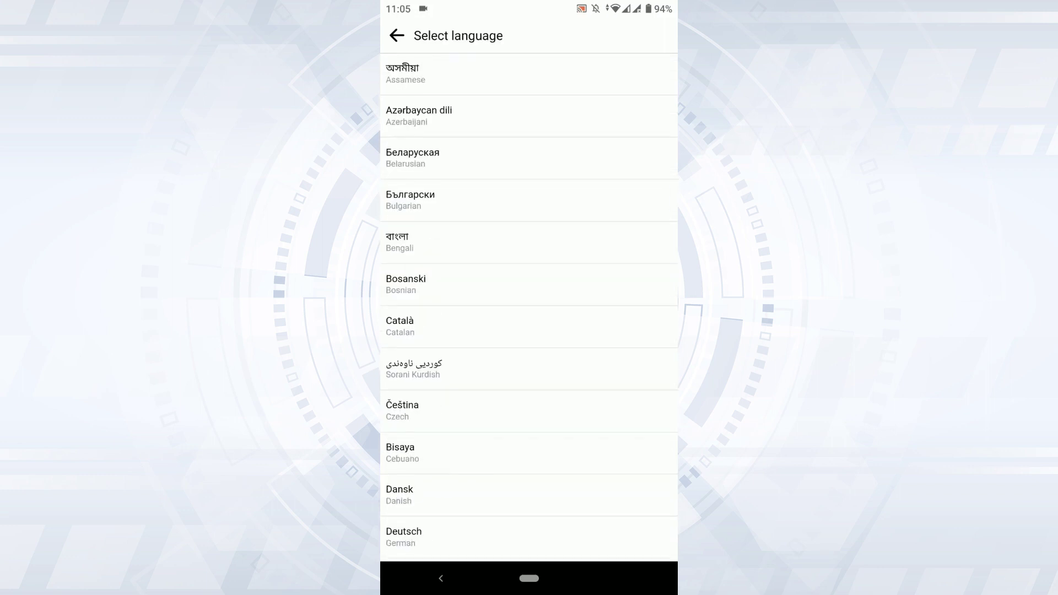
scroll(530, 307, "up", 9)
scroll(528, 306, "up", 3)
left_click(396, 36)
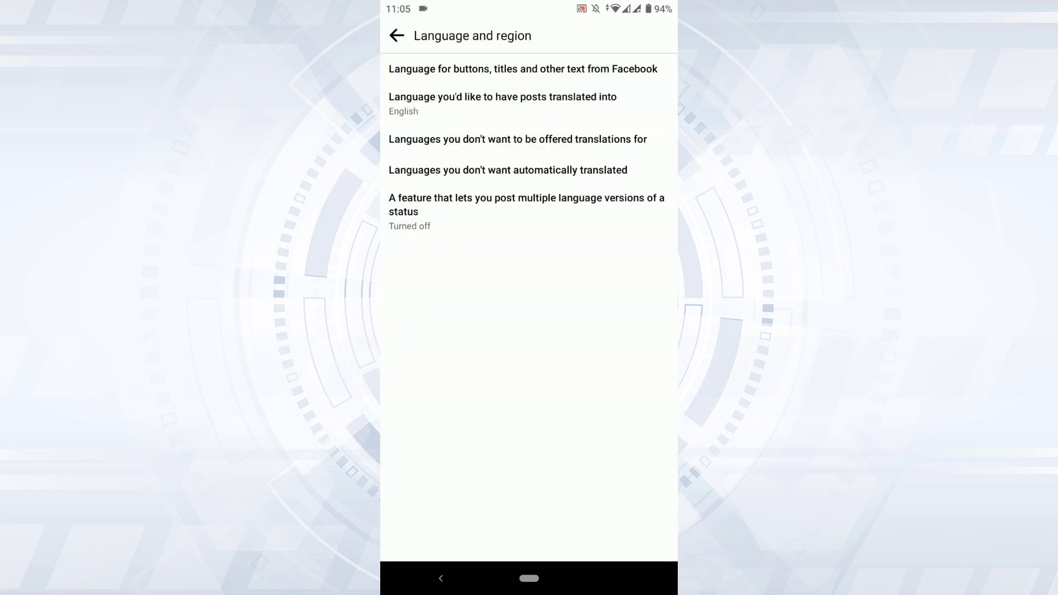